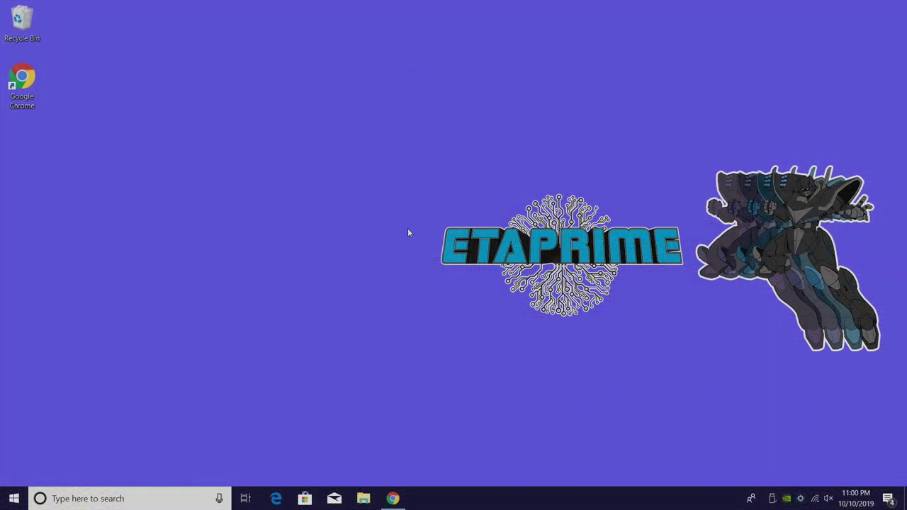
# Download the BlueStacks installer from bluestacks.com in Chrome and use it to install BlueStacks 4.
pyautogui.click(392, 498)
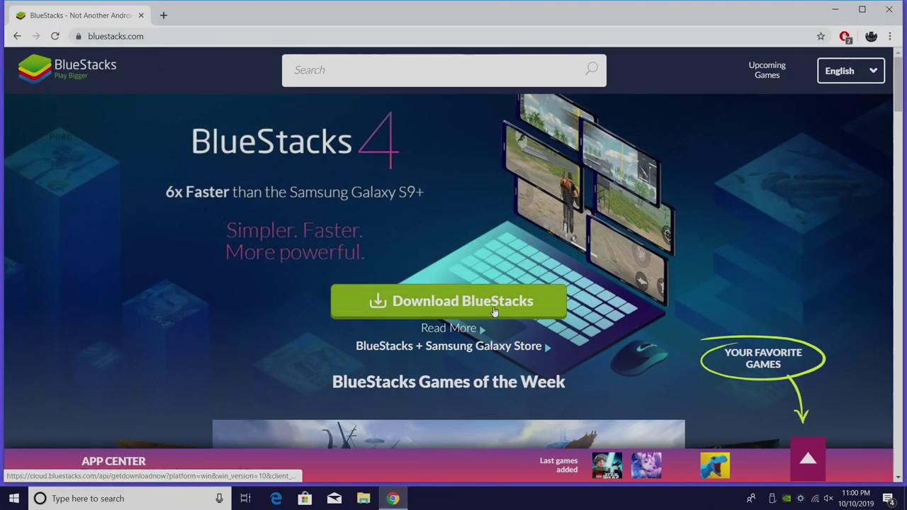
pyautogui.click(496, 304)
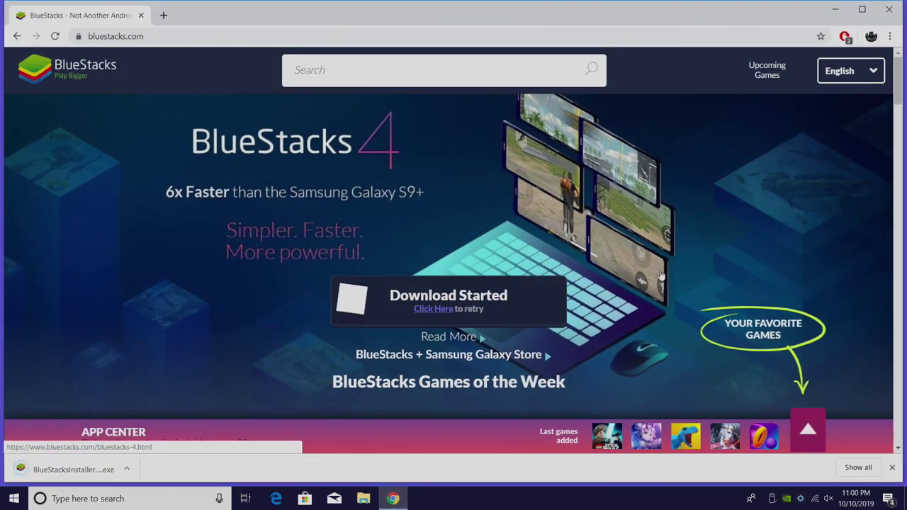
pyautogui.click(78, 469)
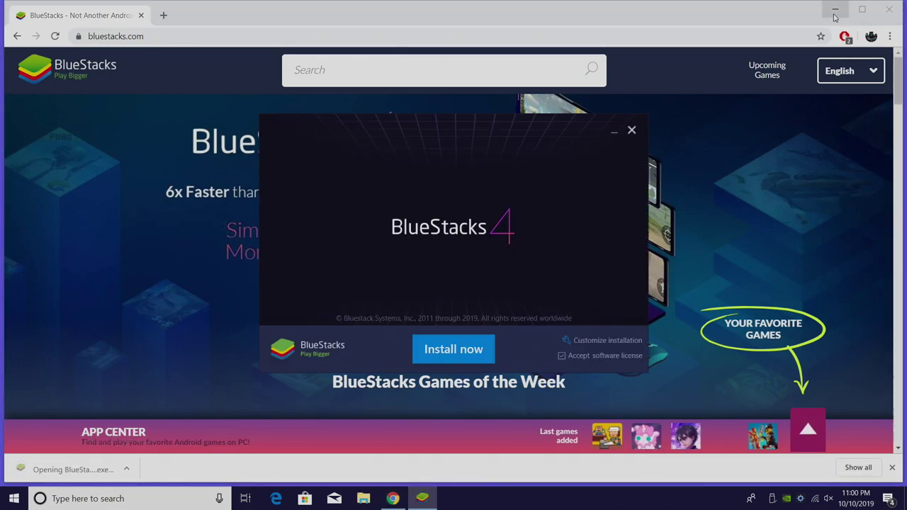
pyautogui.click(836, 10)
pyautogui.click(482, 338)
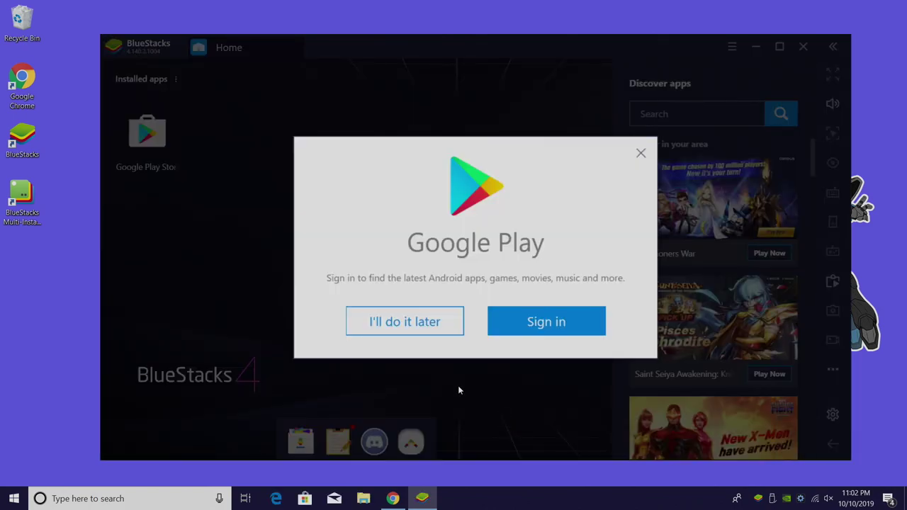
# Sign in to Google Play with the Google account and install Call of Duty: Mobile from the store.
pyautogui.click(541, 327)
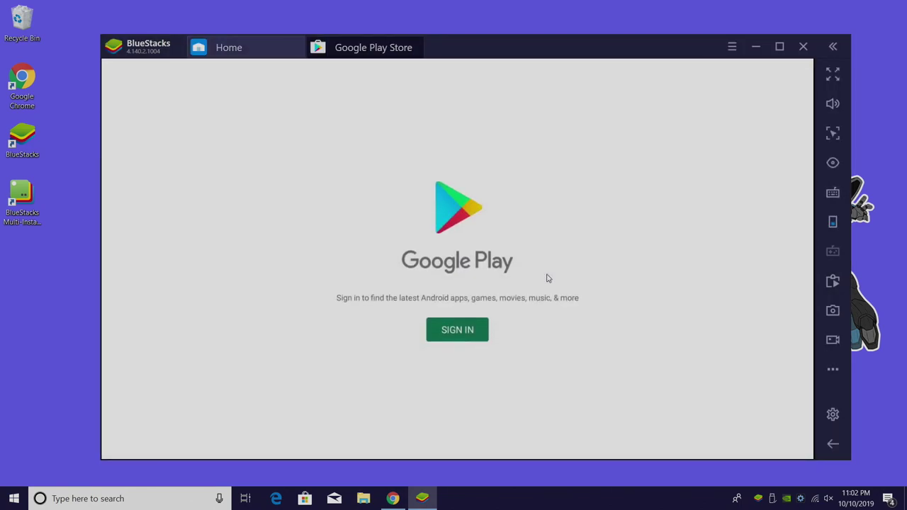
pyautogui.click(475, 331)
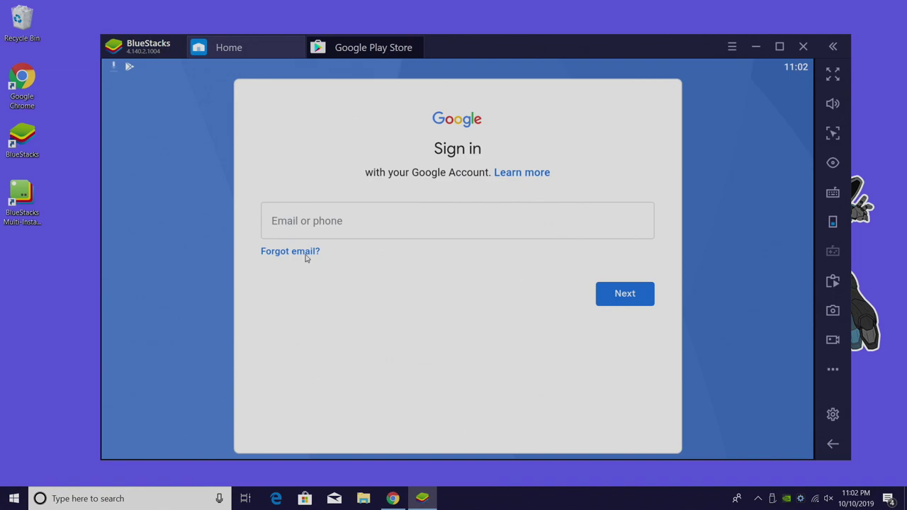
pyautogui.click(348, 226)
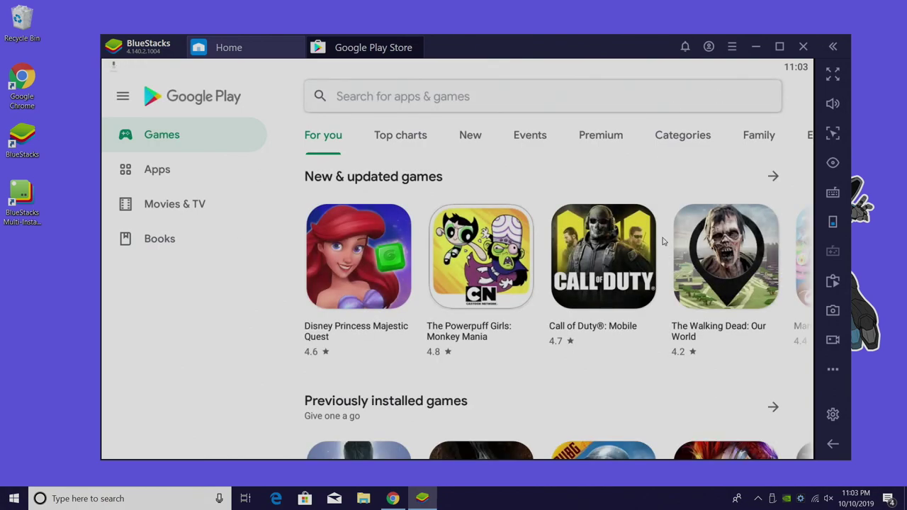
pyautogui.click(595, 253)
pyautogui.click(696, 171)
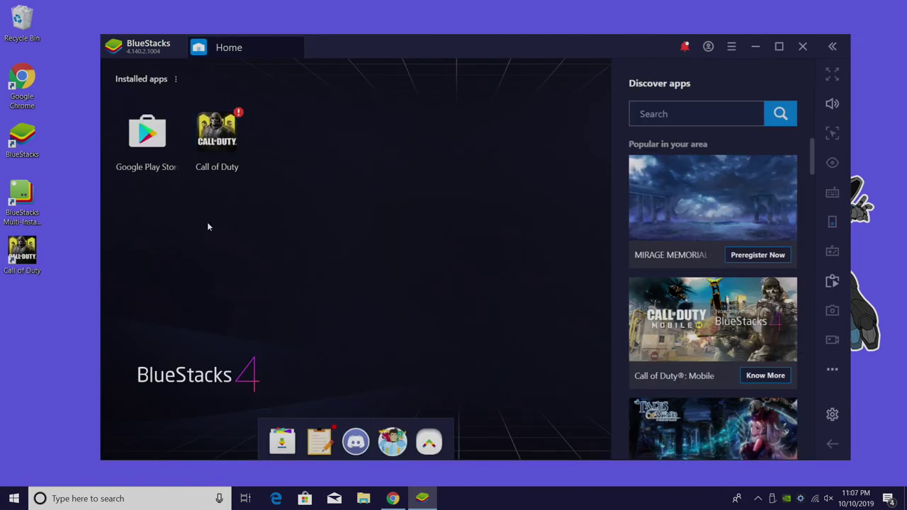
# In the BlueStacks engine settings, set Performance to High (4 CPU cores, 3072 memory).
pyautogui.click(832, 414)
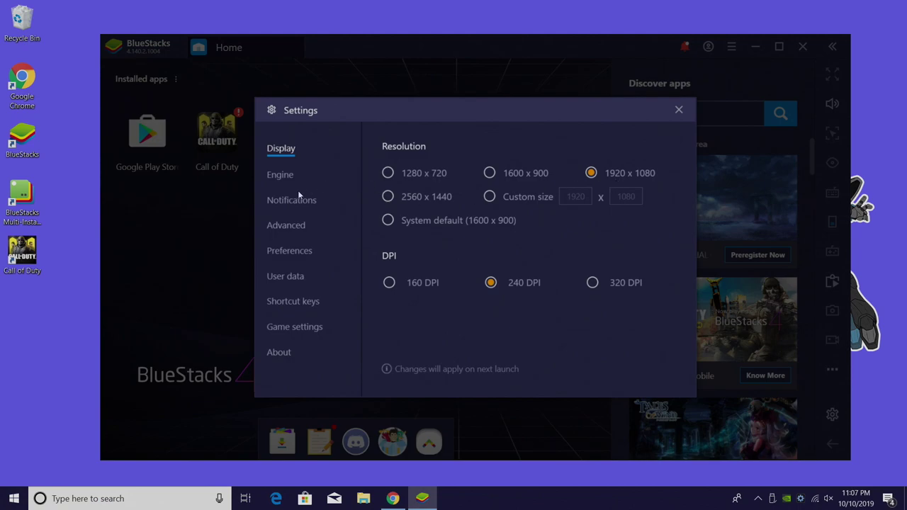
pyautogui.click(283, 178)
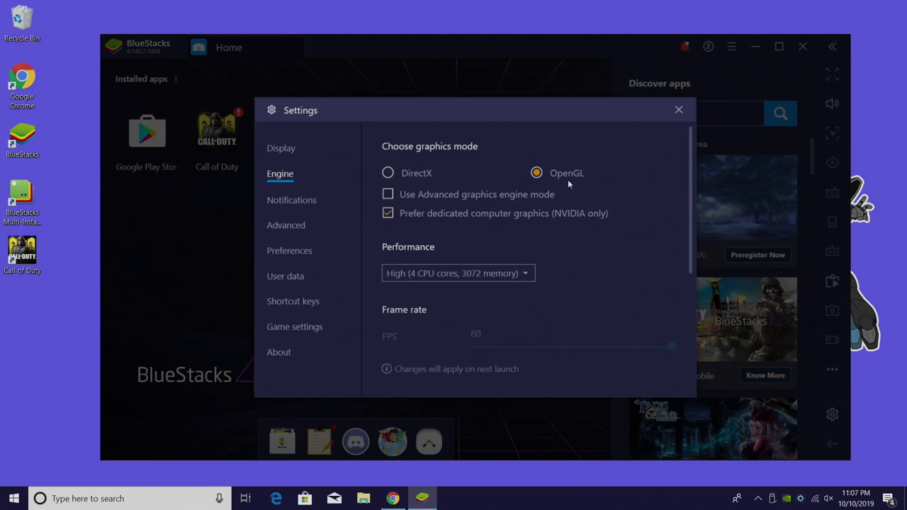
pyautogui.click(525, 277)
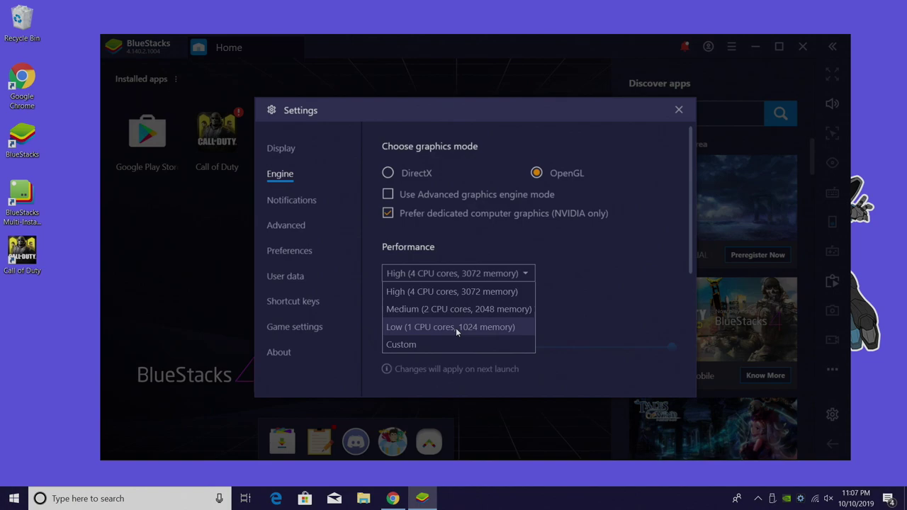
pyautogui.click(448, 292)
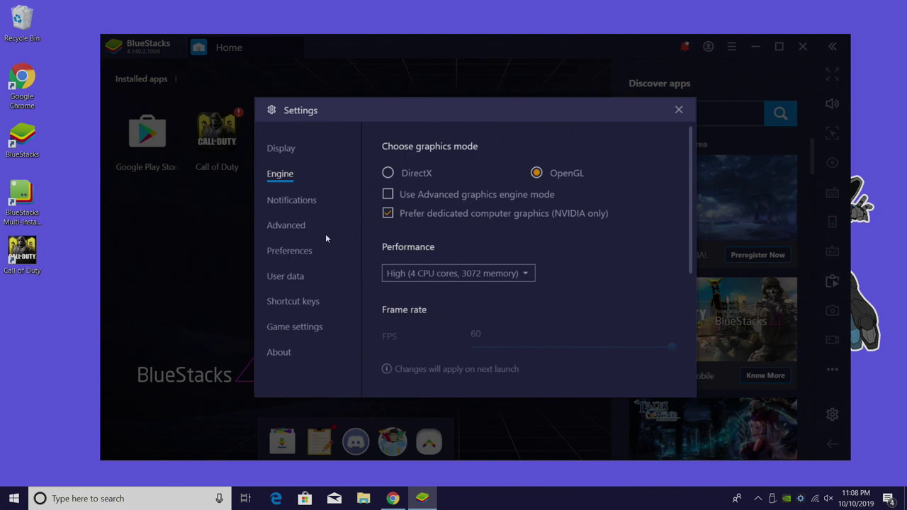
# Choose OnePlus 5 as the predefined device profile in the advanced settings and close the settings.
pyautogui.click(287, 229)
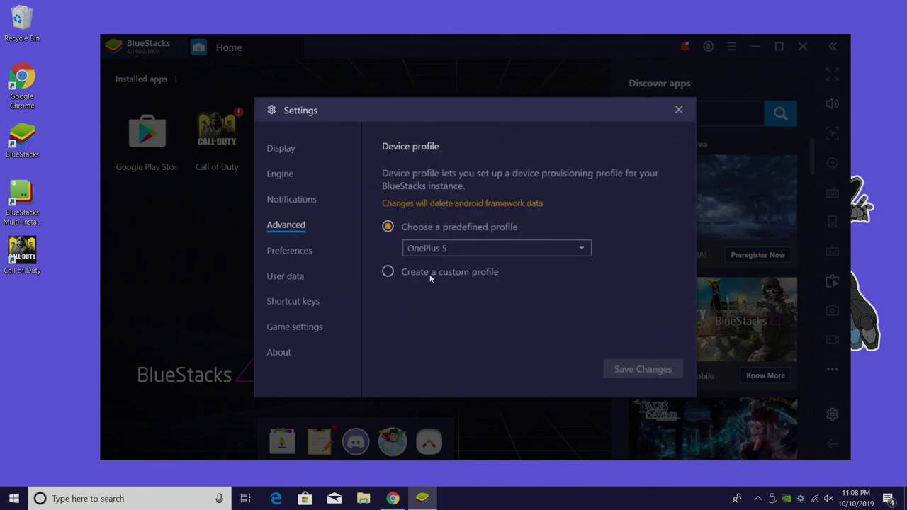
pyautogui.click(456, 245)
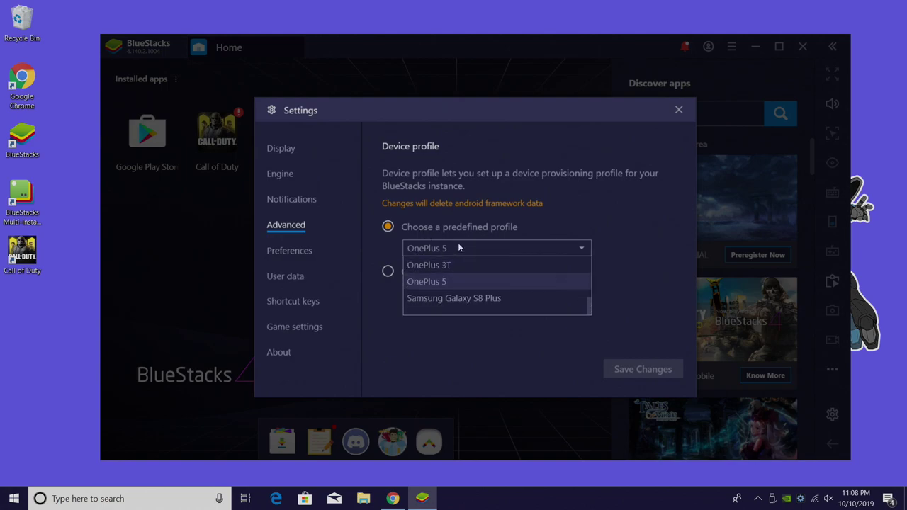
pyautogui.click(486, 298)
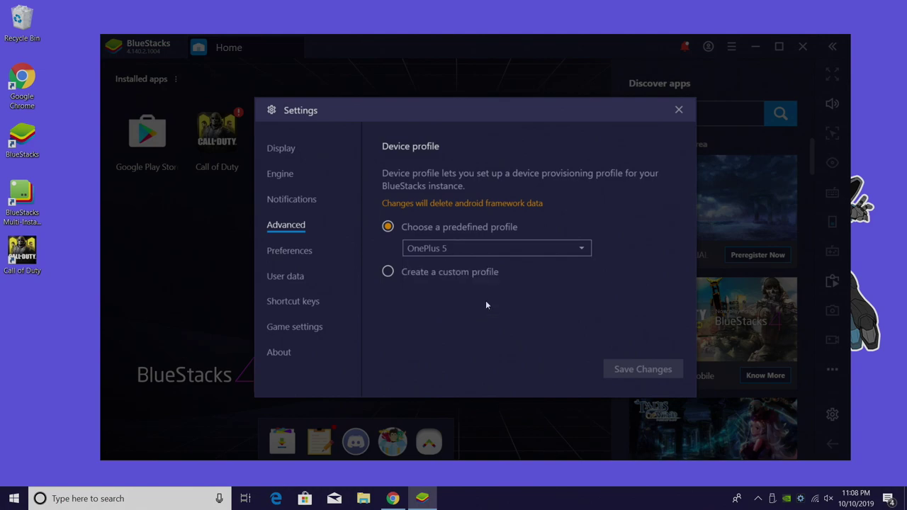
pyautogui.click(659, 370)
pyautogui.click(679, 111)
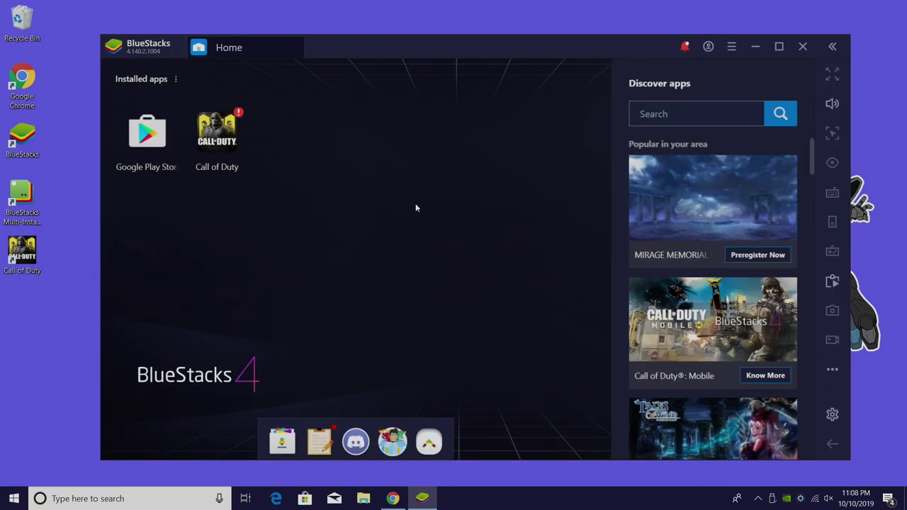
# Launch Call of Duty and review the General and Movement key bindings in its Multiplayer game controls.
pyautogui.click(217, 133)
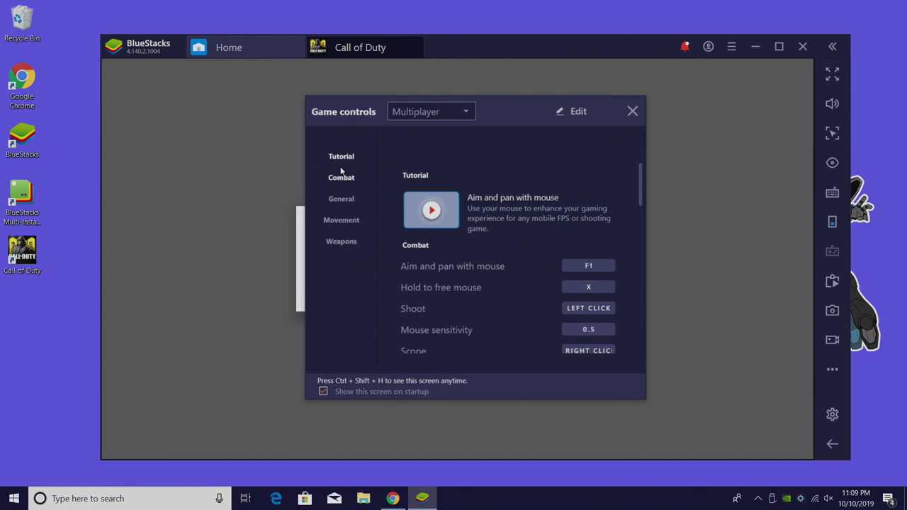
pyautogui.click(340, 199)
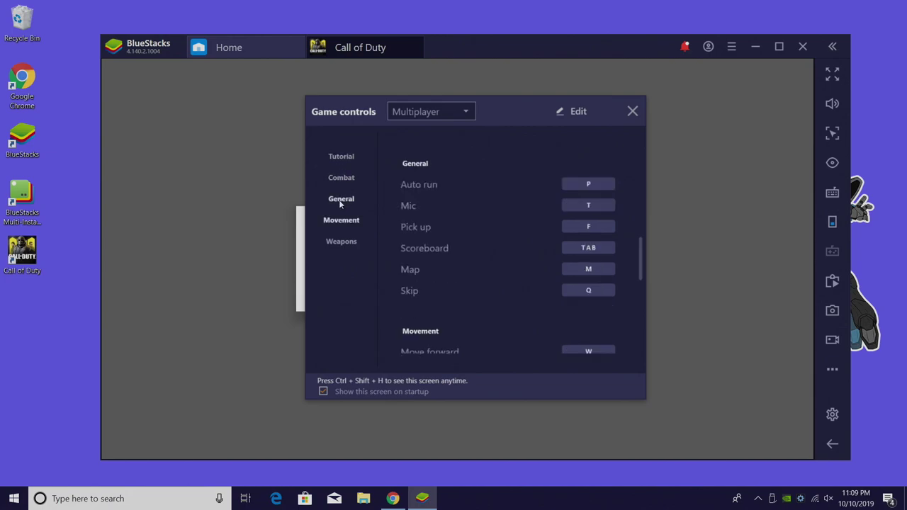
pyautogui.click(346, 221)
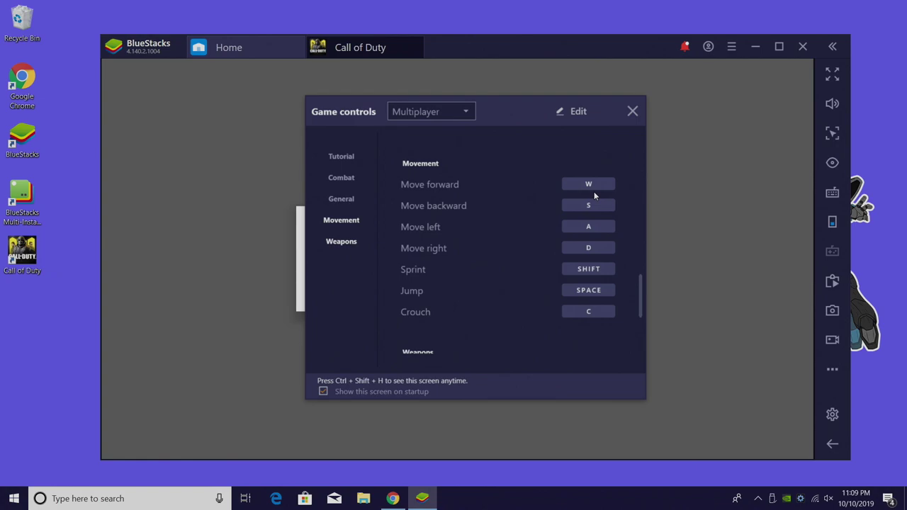
pyautogui.click(633, 112)
# Allow Call of Duty to access photos, media and files, answer the remaining permission request, and maximize the BlueStacks window.
pyautogui.click(594, 295)
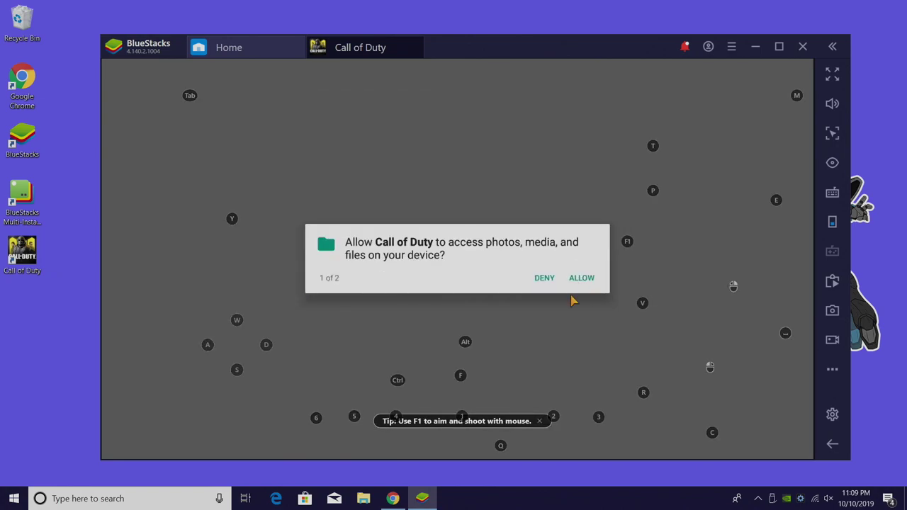
pyautogui.click(579, 280)
pyautogui.click(542, 279)
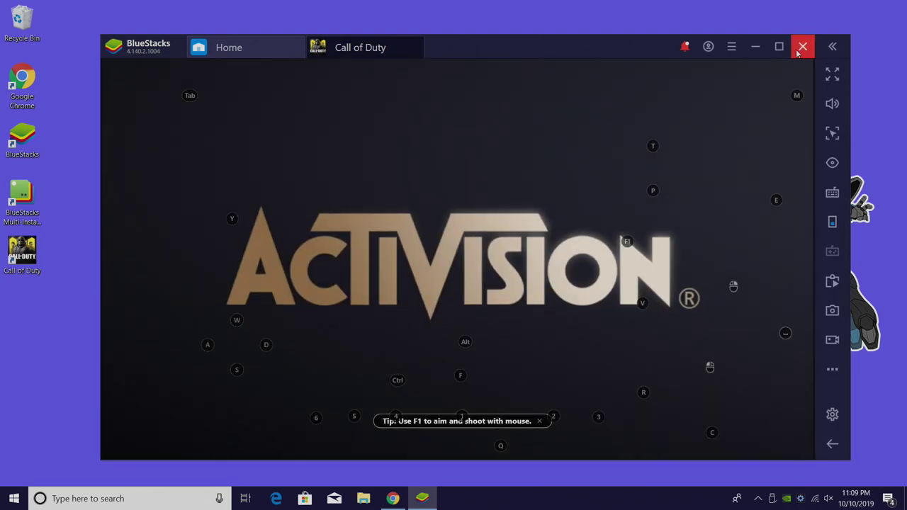
pyautogui.click(779, 46)
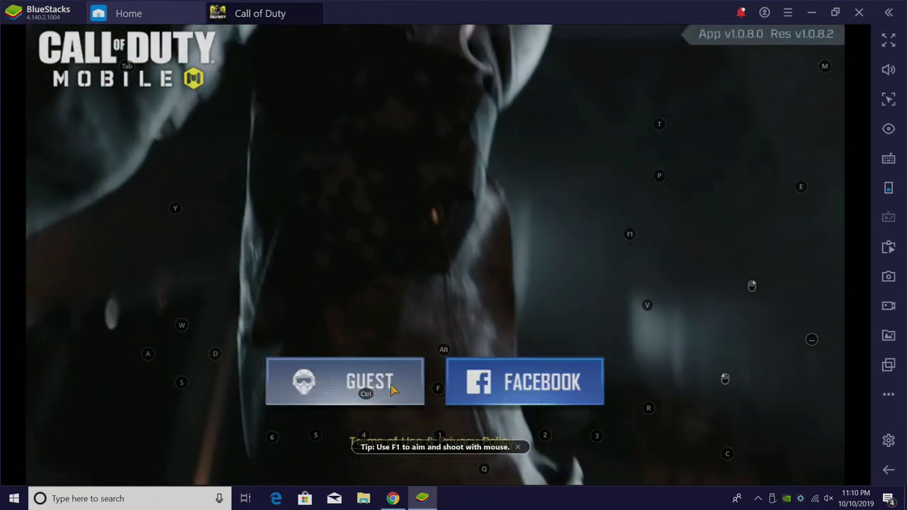
# Enter the game as a guest and continue through the bootcamp welcome and the basic controls tutorial.
pyautogui.click(389, 387)
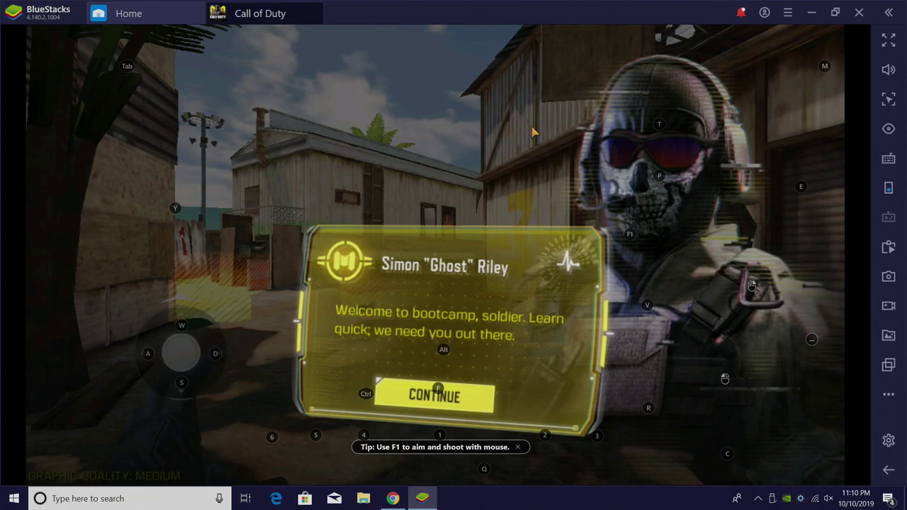
pyautogui.click(481, 397)
pyautogui.click(494, 383)
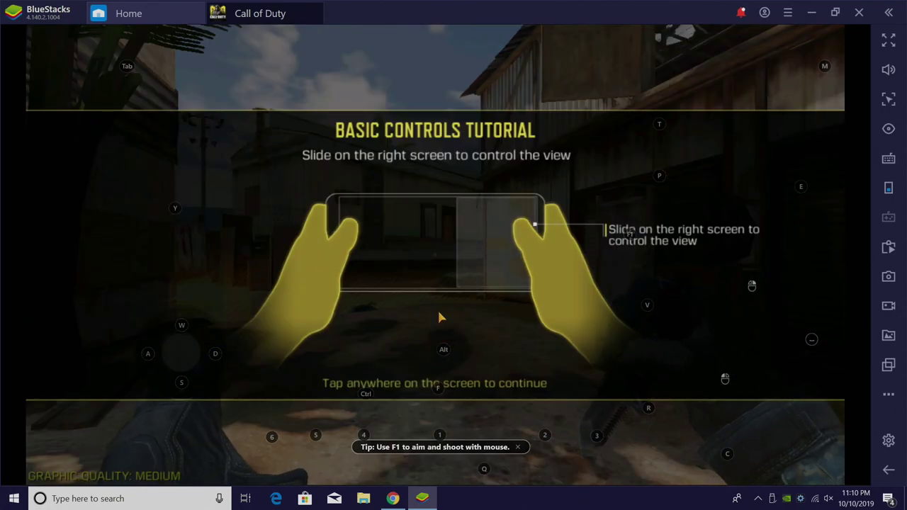
pyautogui.click(442, 373)
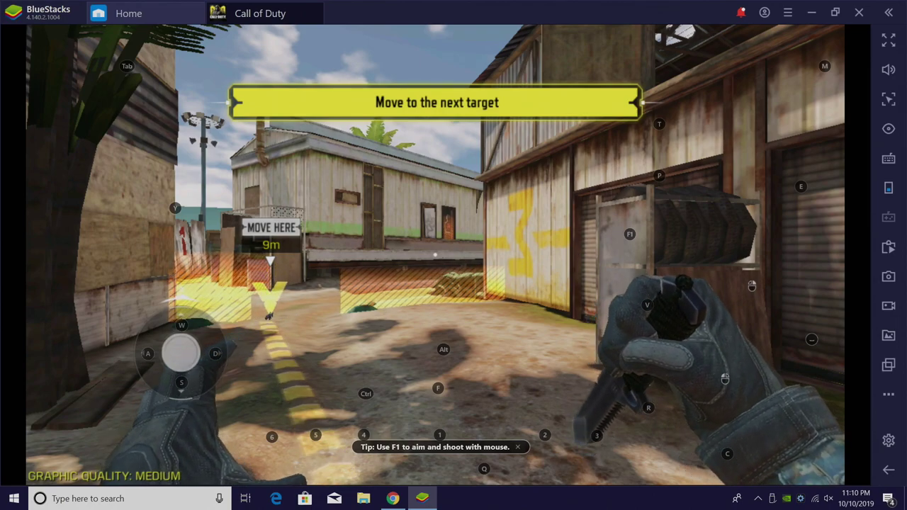
# Turn the view toward the bootcamp's Move Here marker and walk the character to it.
pyautogui.moveTo(517, 267); pyautogui.dragTo(425, 269)
pyautogui.press('w')
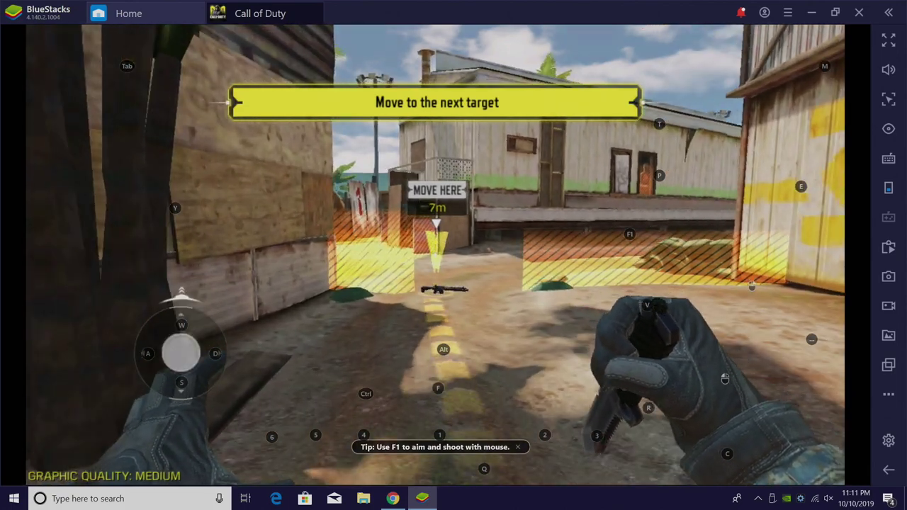
pyautogui.press('d')
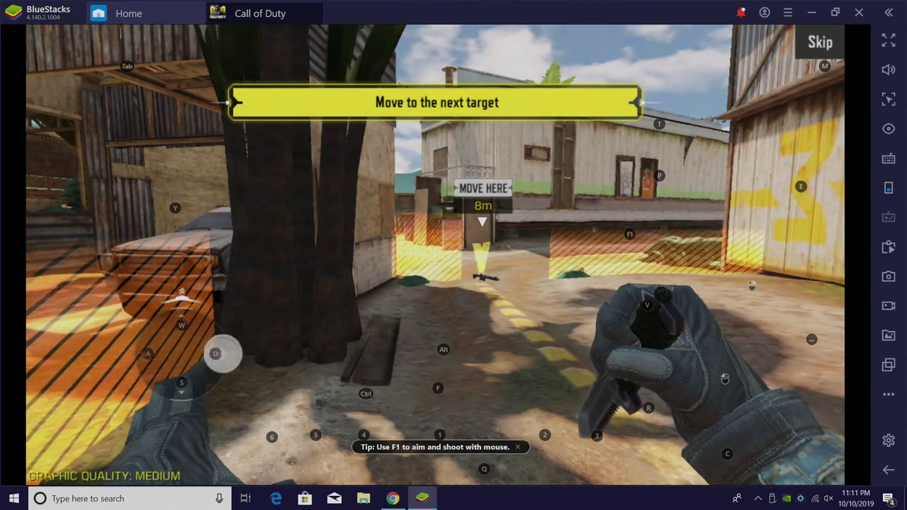
pyautogui.press('w')
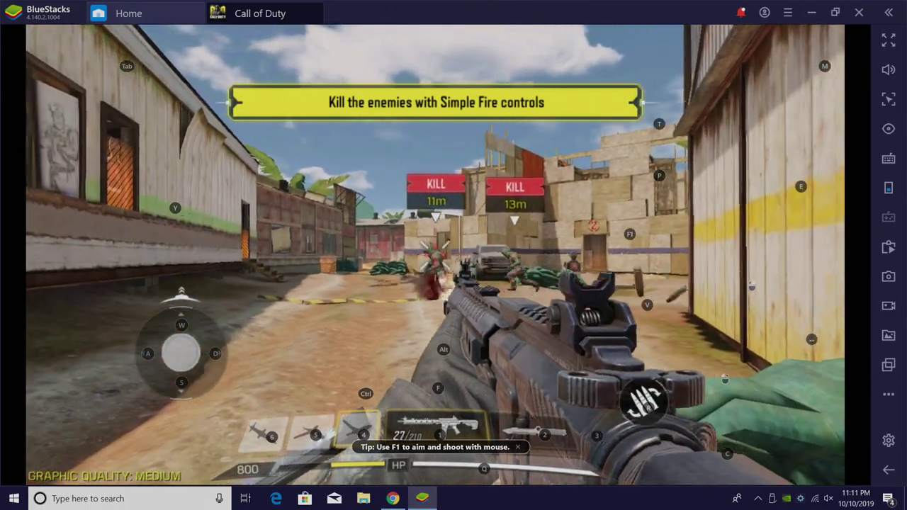
# Shoot the marked bootcamp enemies with Simple Fire controls and reload the rifle.
pyautogui.click(436, 255)
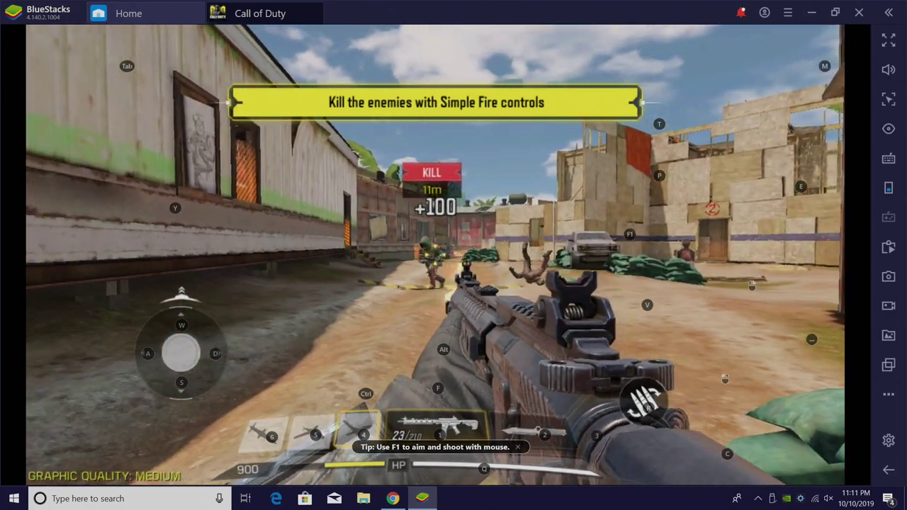
pyautogui.click(435, 256)
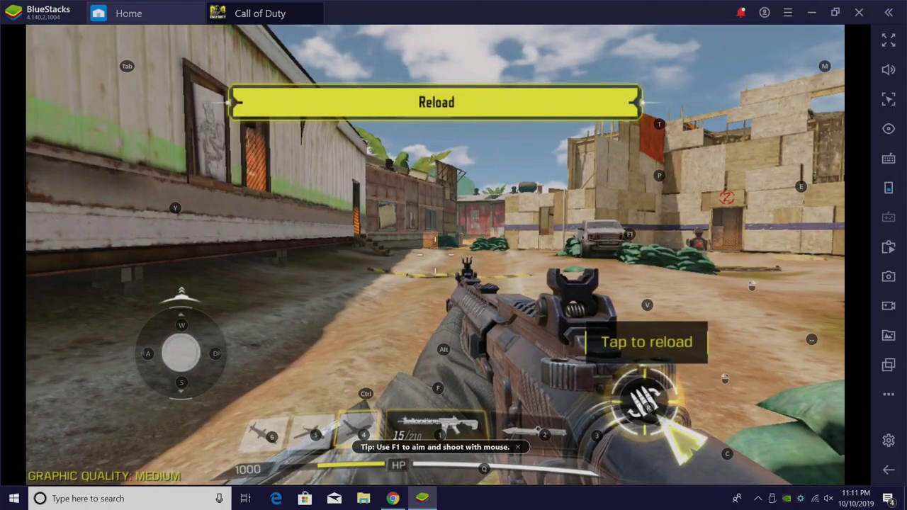
pyautogui.press('r')
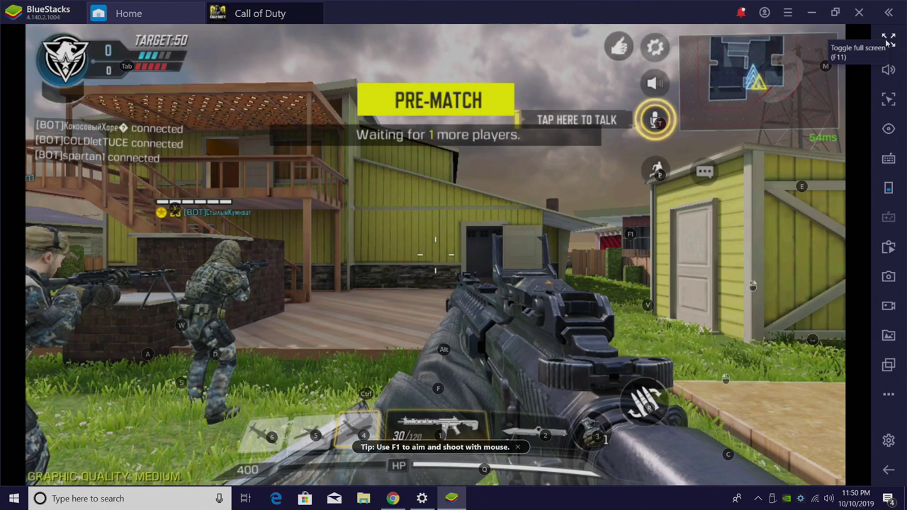
# Switch the game to full screen with mouse aiming enabled and fight the opposing team in the multiplayer match.
pyautogui.click(890, 41)
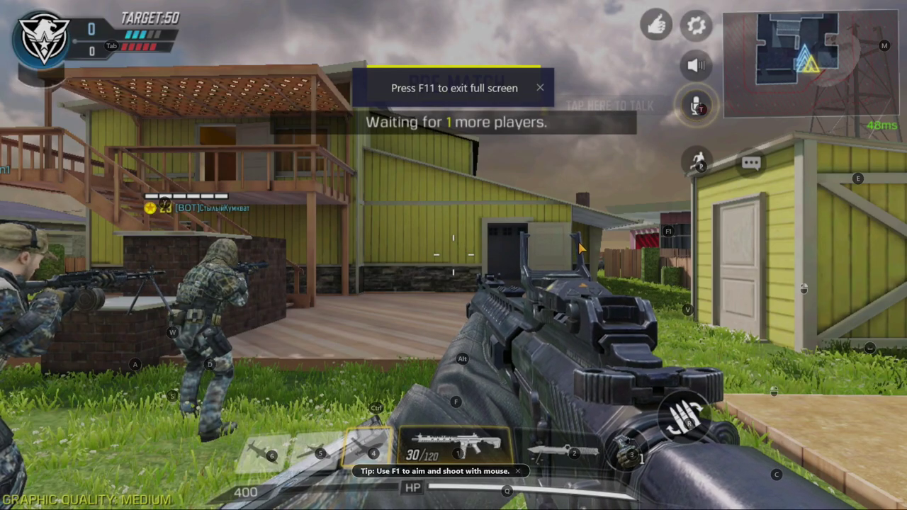
pyautogui.press('F1')
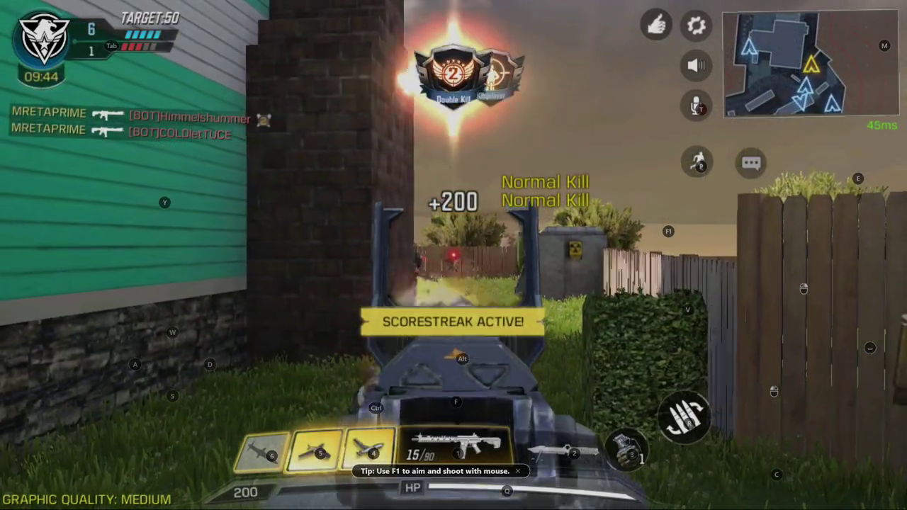
pyautogui.click(453, 255)
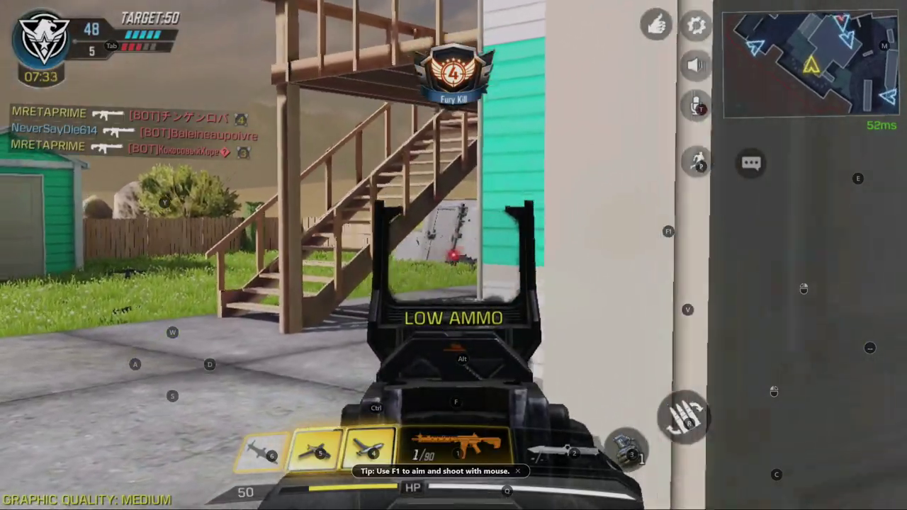
pyautogui.press('w')
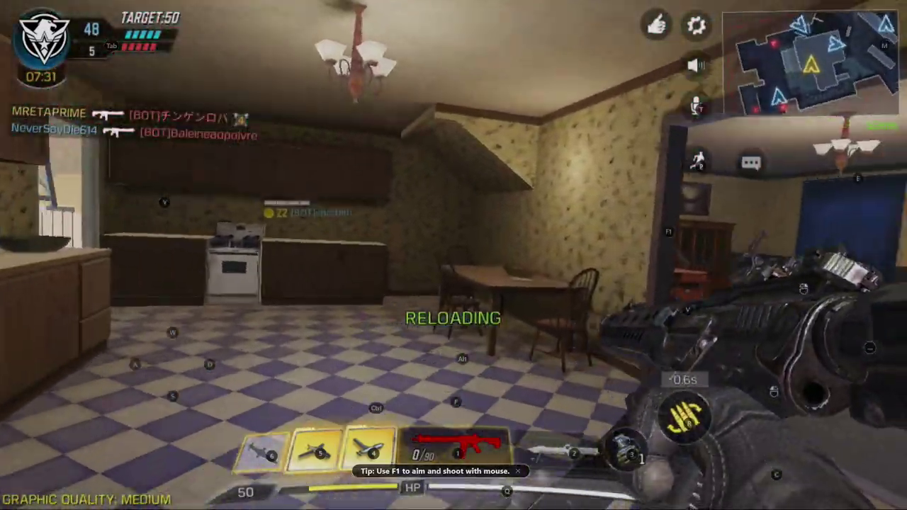
# Move the soldier out of the house and along the green building's yard, and shoot enemies there while aiming down sights.
pyautogui.press('w')
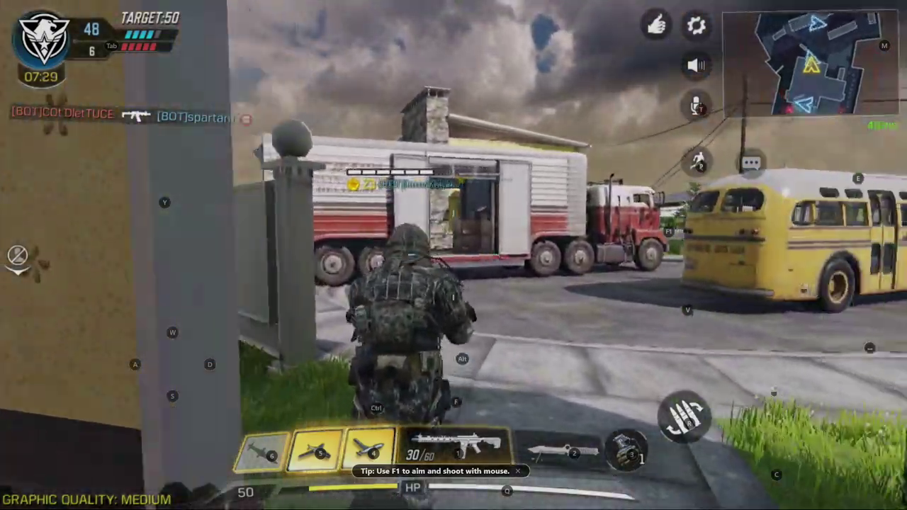
pyautogui.press('w')
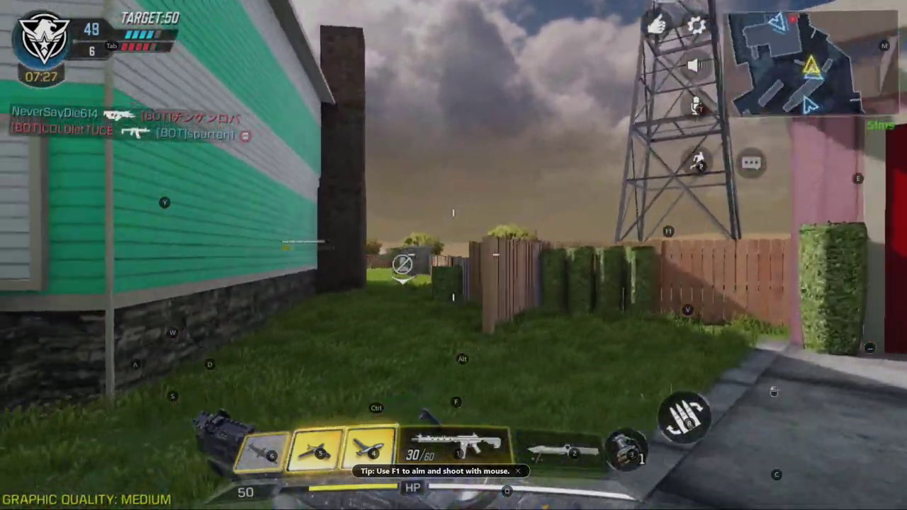
pyautogui.rightClick(454, 255)
pyautogui.click(454, 256)
pyautogui.rightClick(453, 256)
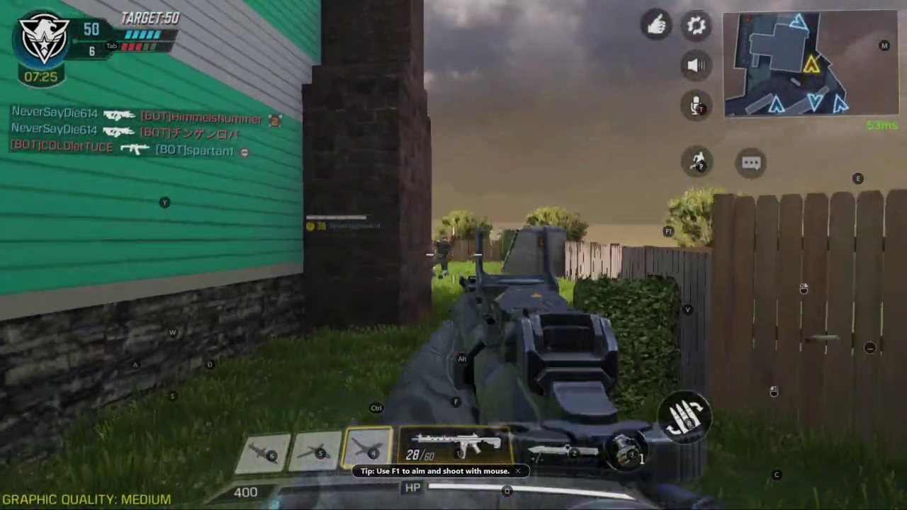
pyautogui.press('w')
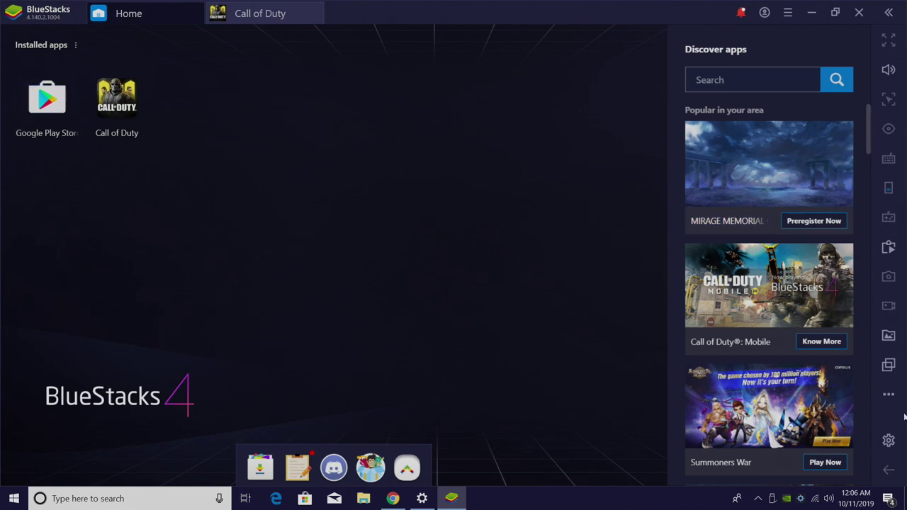
# Review the emulator's display resolution and DPI options and its engine graphics, performance and frame rate options, and close the settings.
pyautogui.click(892, 446)
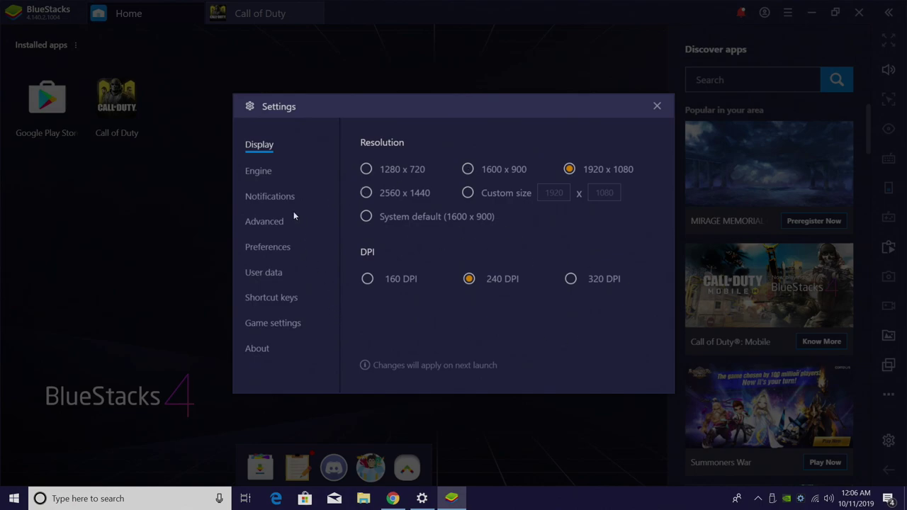
pyautogui.click(252, 171)
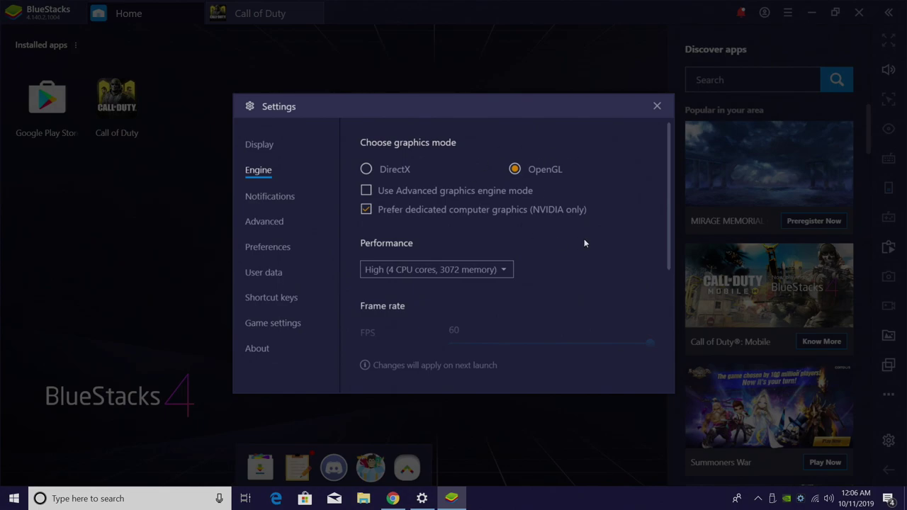
pyautogui.click(657, 105)
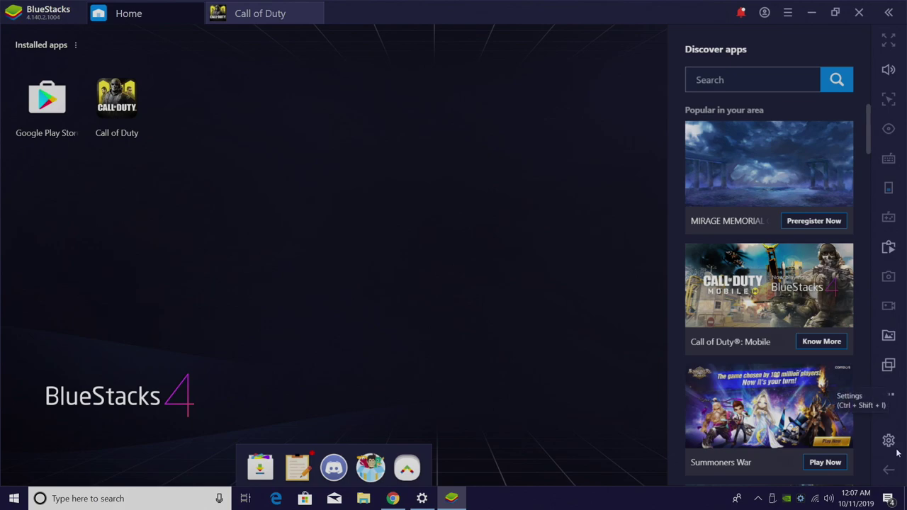